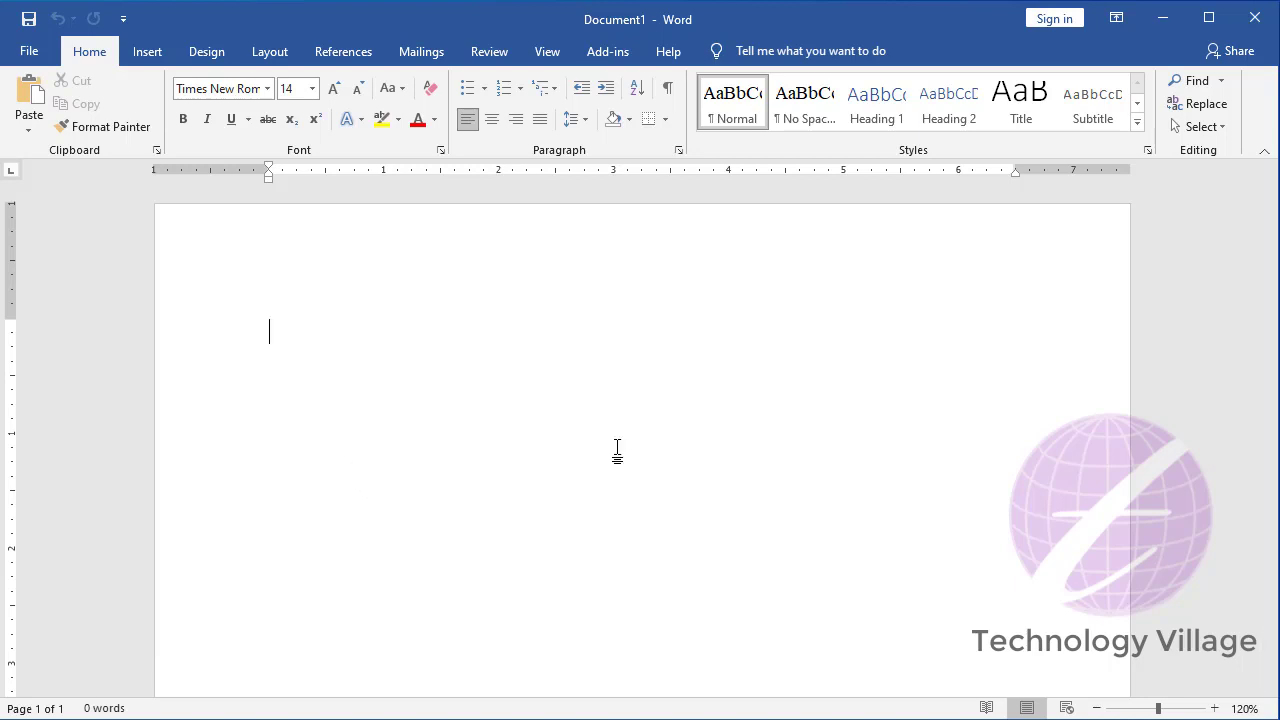
Switch to the SutonnyMJ font and type ঢাকা বিশ্ববিদ্যালয় on the first line.
click(268, 90)
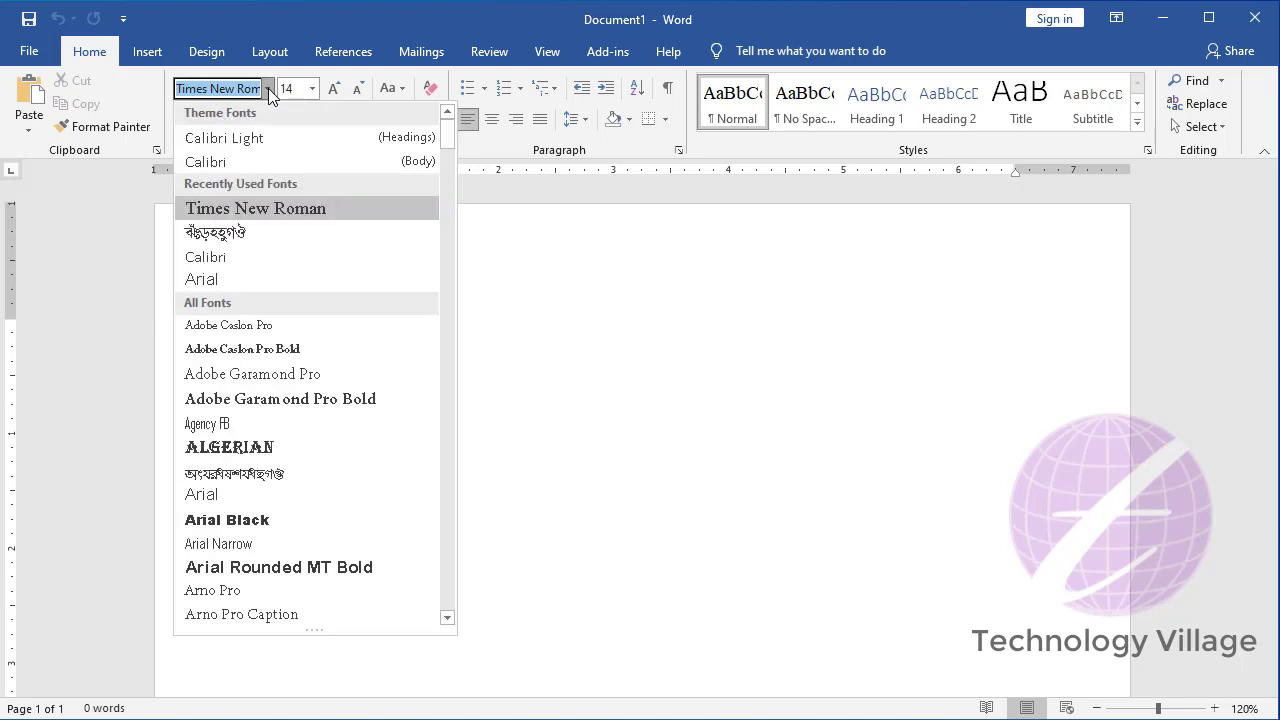
click(259, 233)
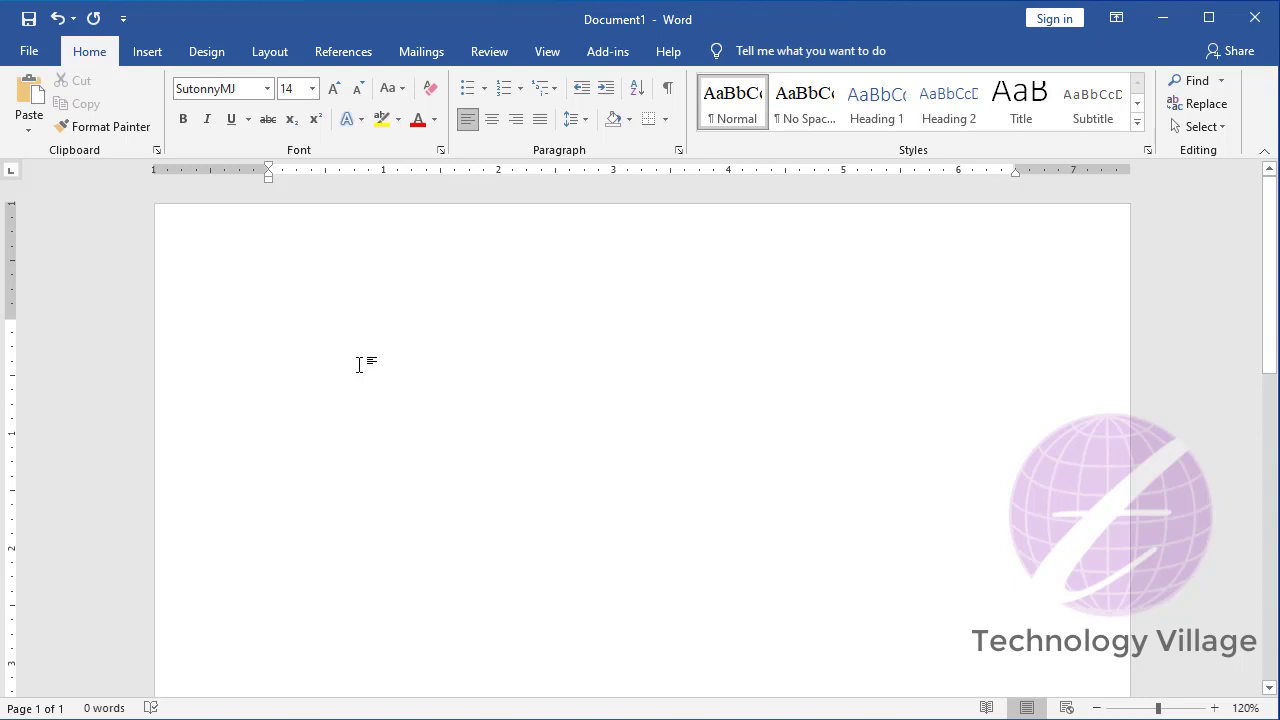
text(ঢাকা বিশ্ববি)
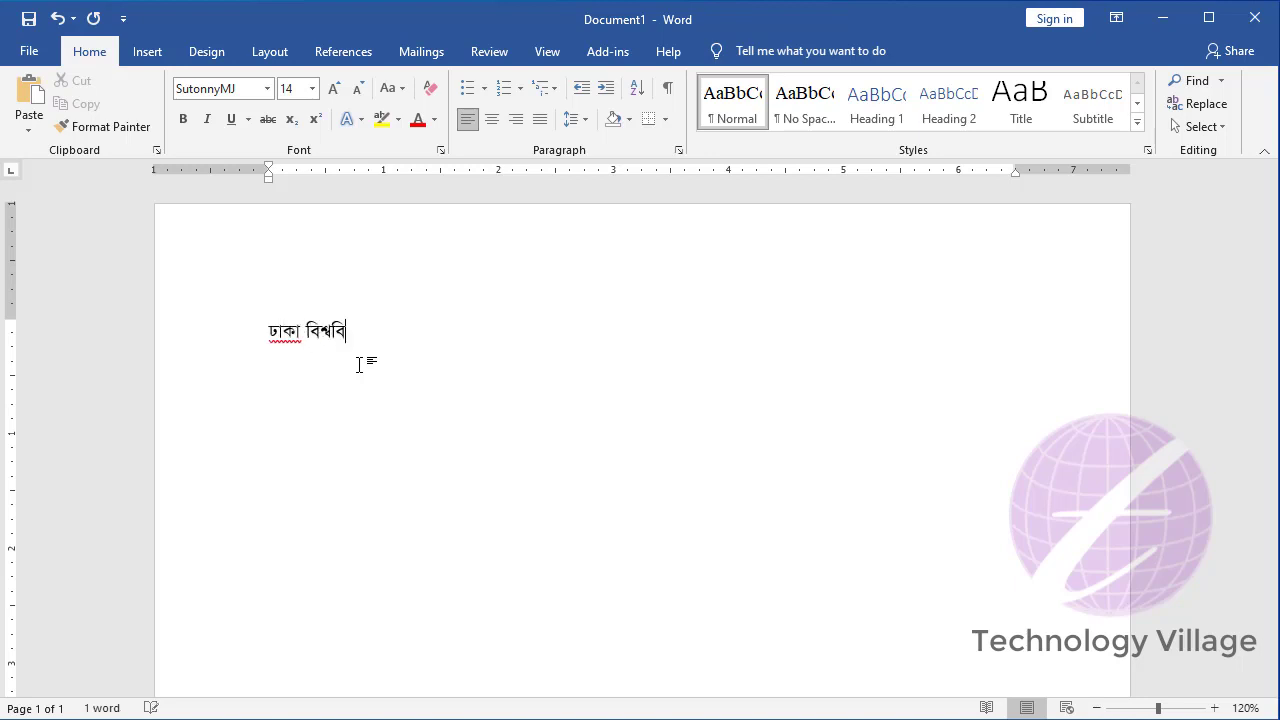
text(দ্যালয়)
key(Return)
Add ঢাবি on the second line, remove its trailing space, and start a new line.
text(ঢাবি)
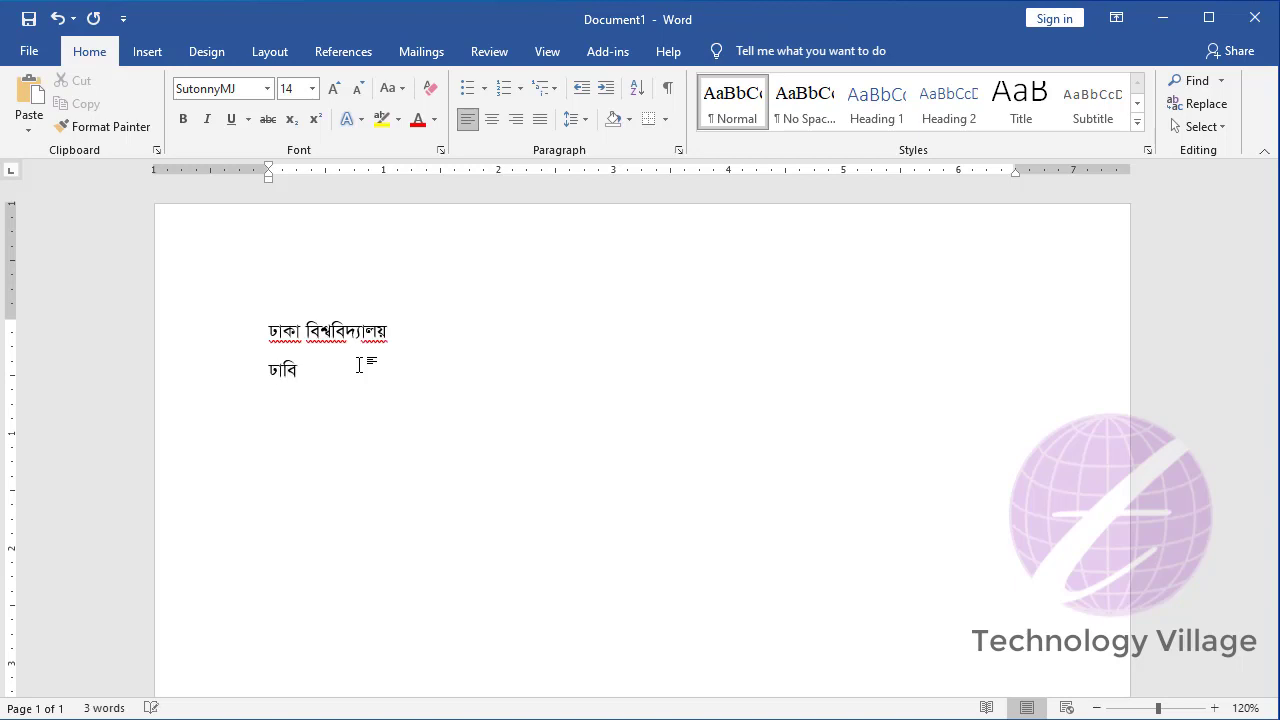
key(Return)
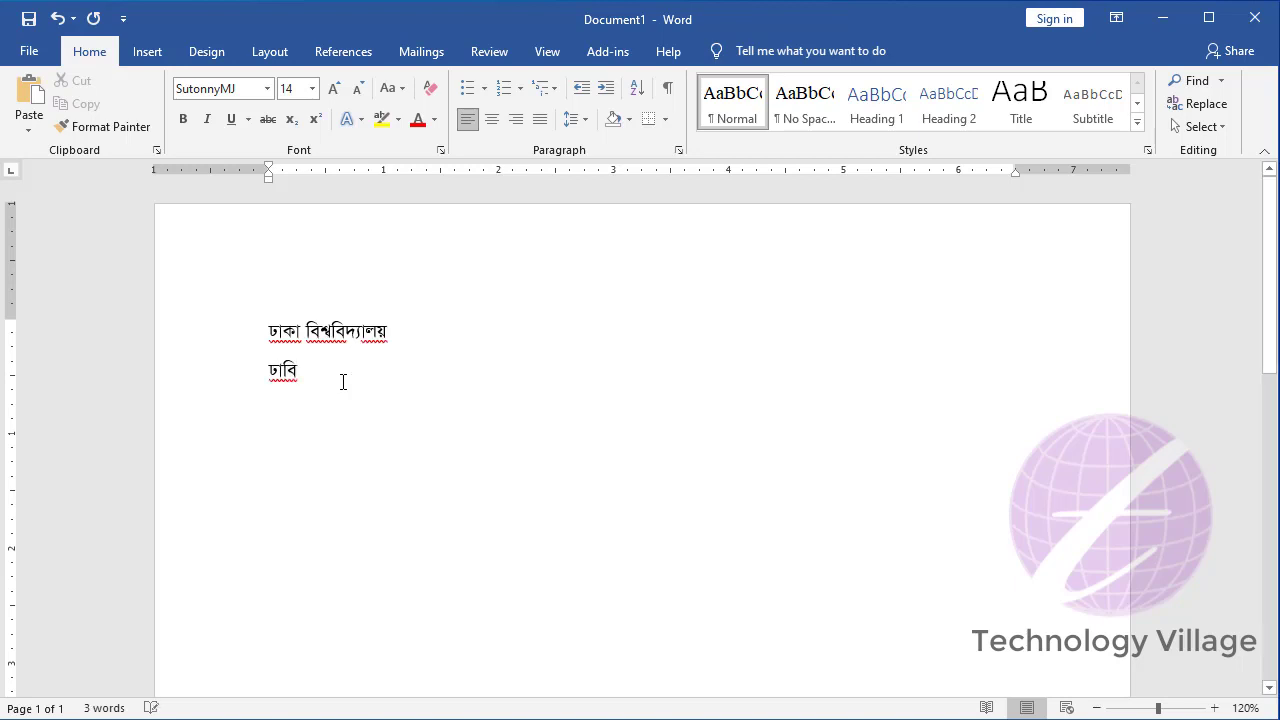
click(338, 366)
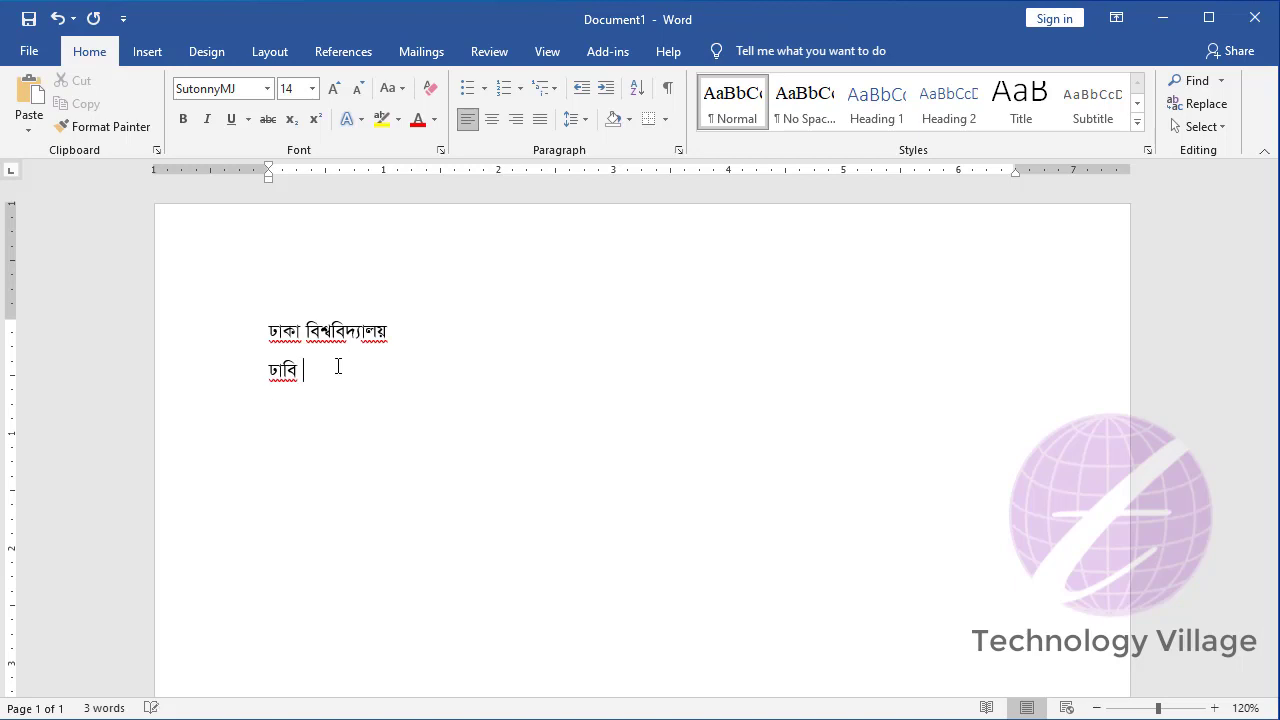
key(BackSpace)
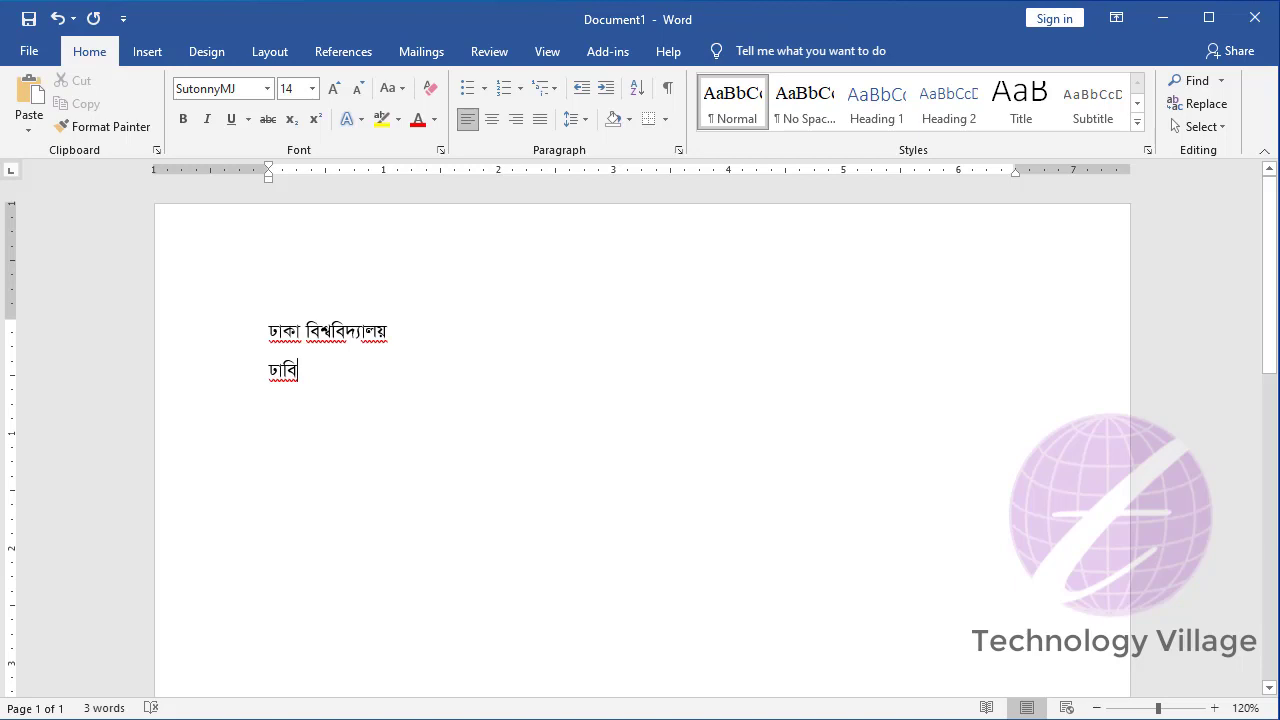
key(Return)
Open Word Options from the File view and go to the Proofing page.
click(30, 52)
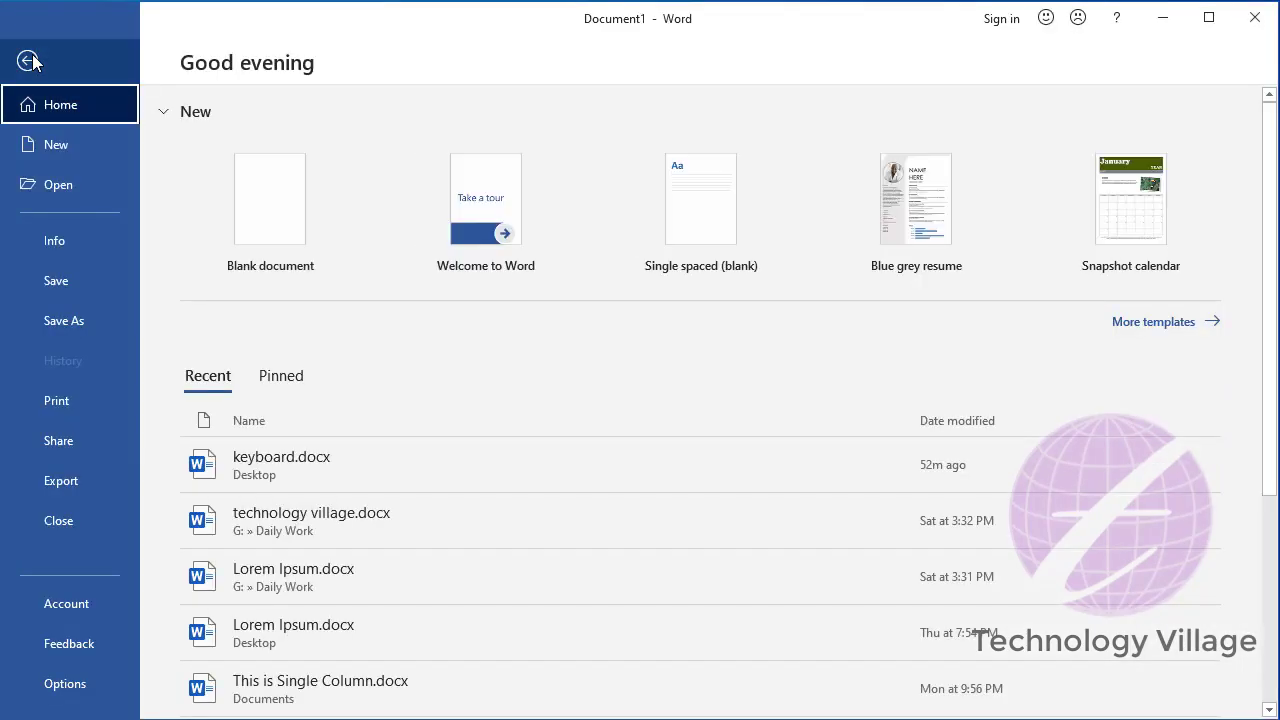
click(66, 684)
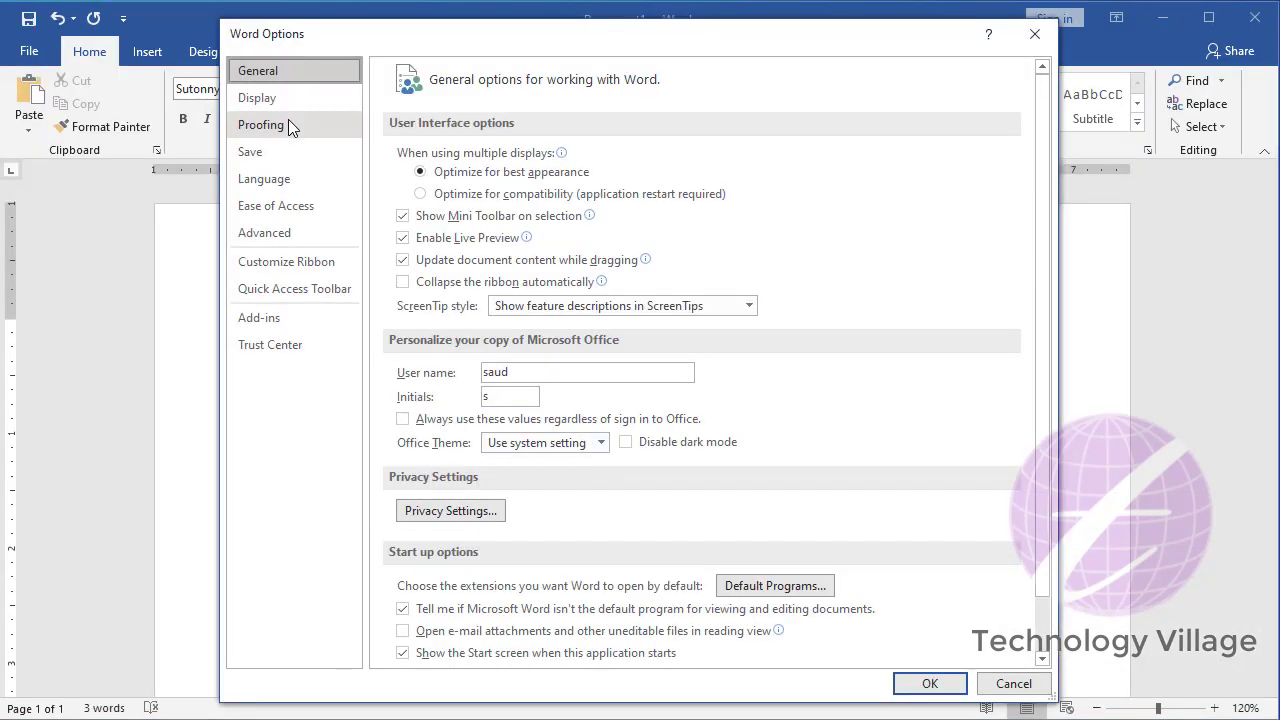
click(288, 124)
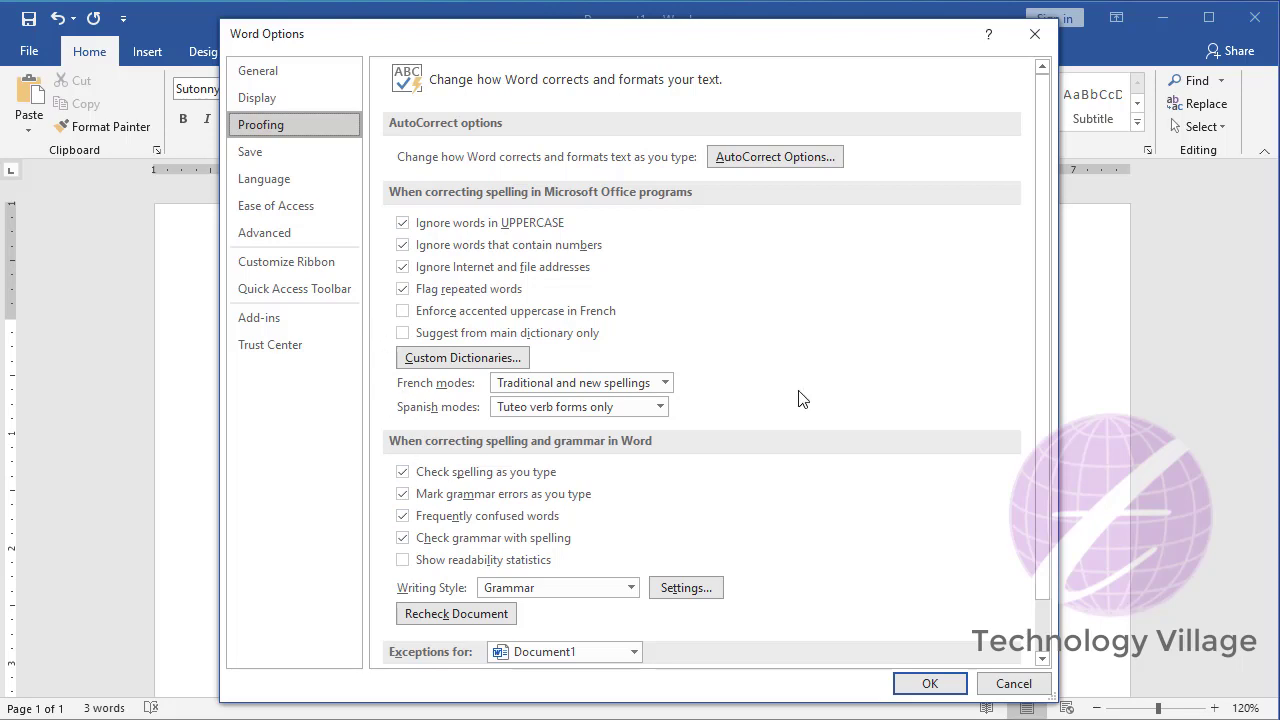
Enter Xvwe → XvKl wek^we``vjq in AutoCorrect, then cancel both dialogs unsaved.
click(793, 157)
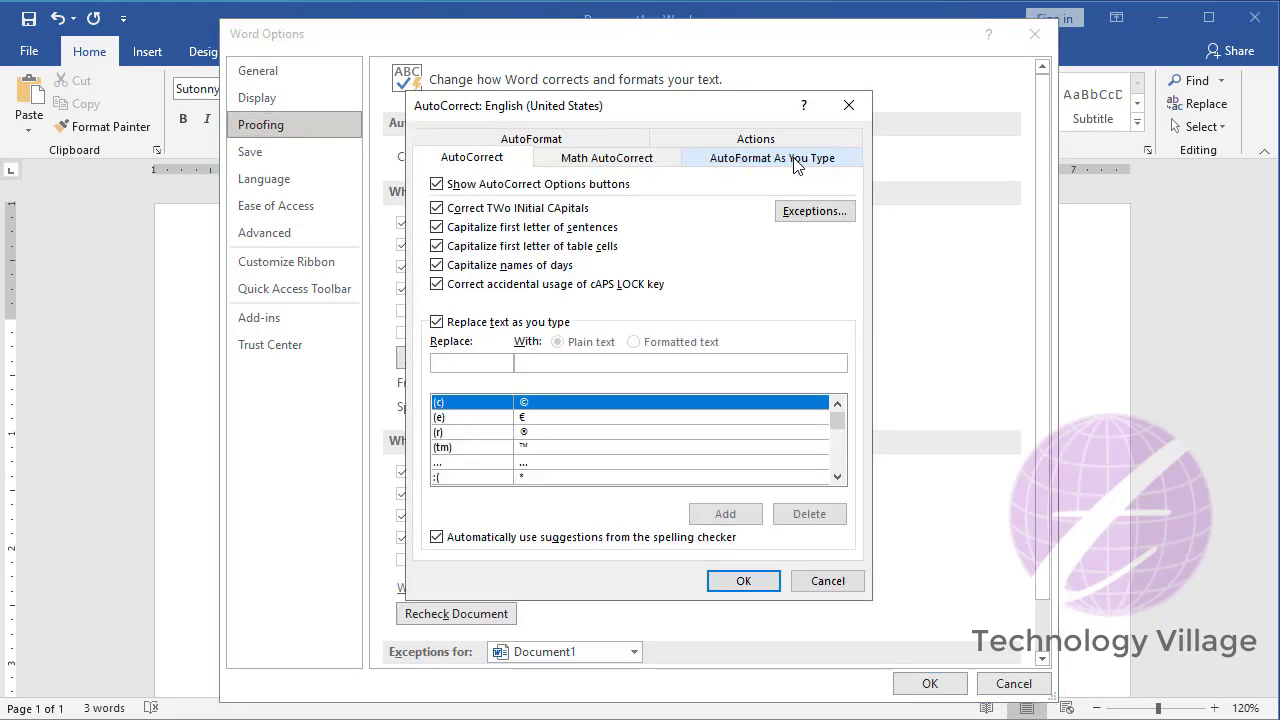
click(481, 358)
text(Xvwe)
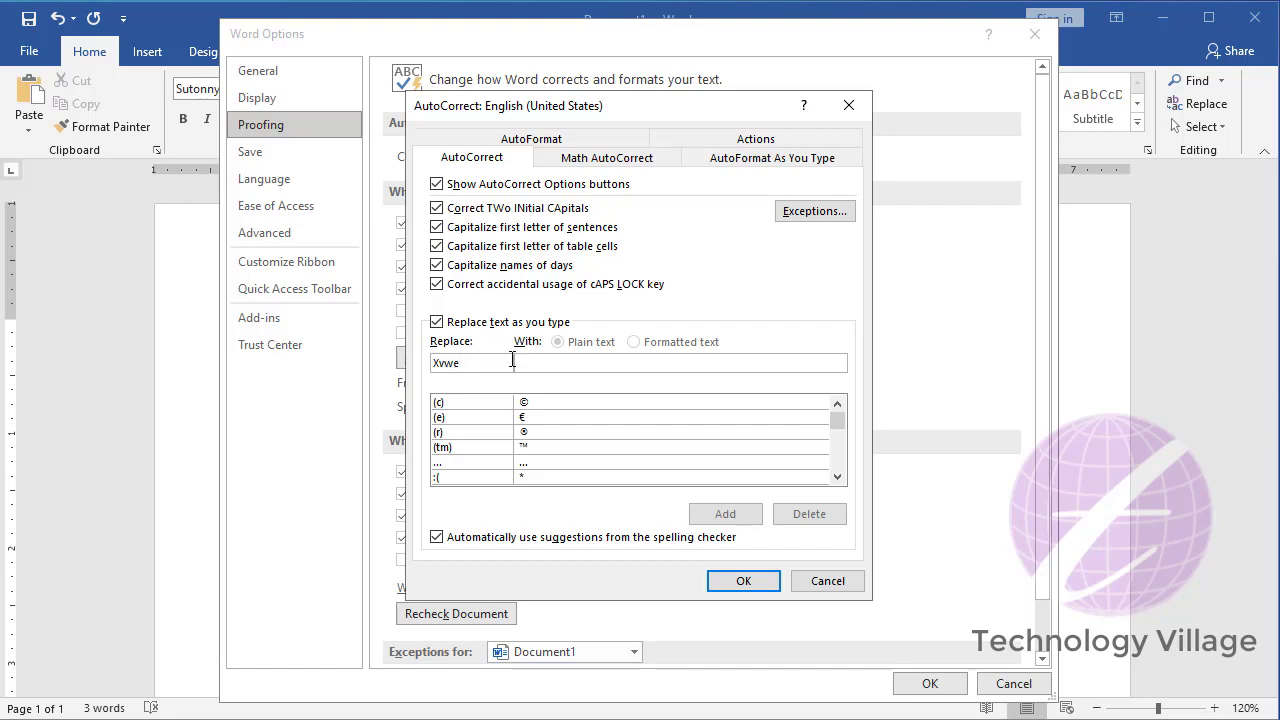
click(537, 366)
text(XvKl wek^w)
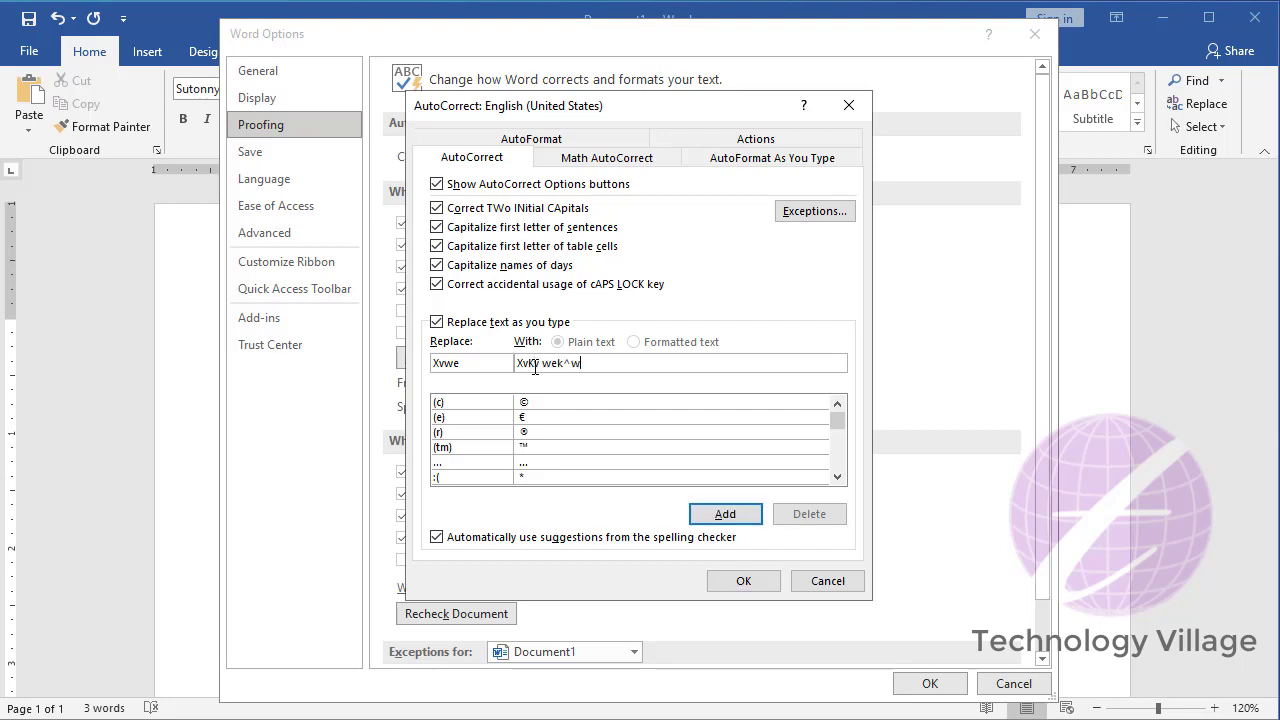
text(e``vjq)
click(828, 583)
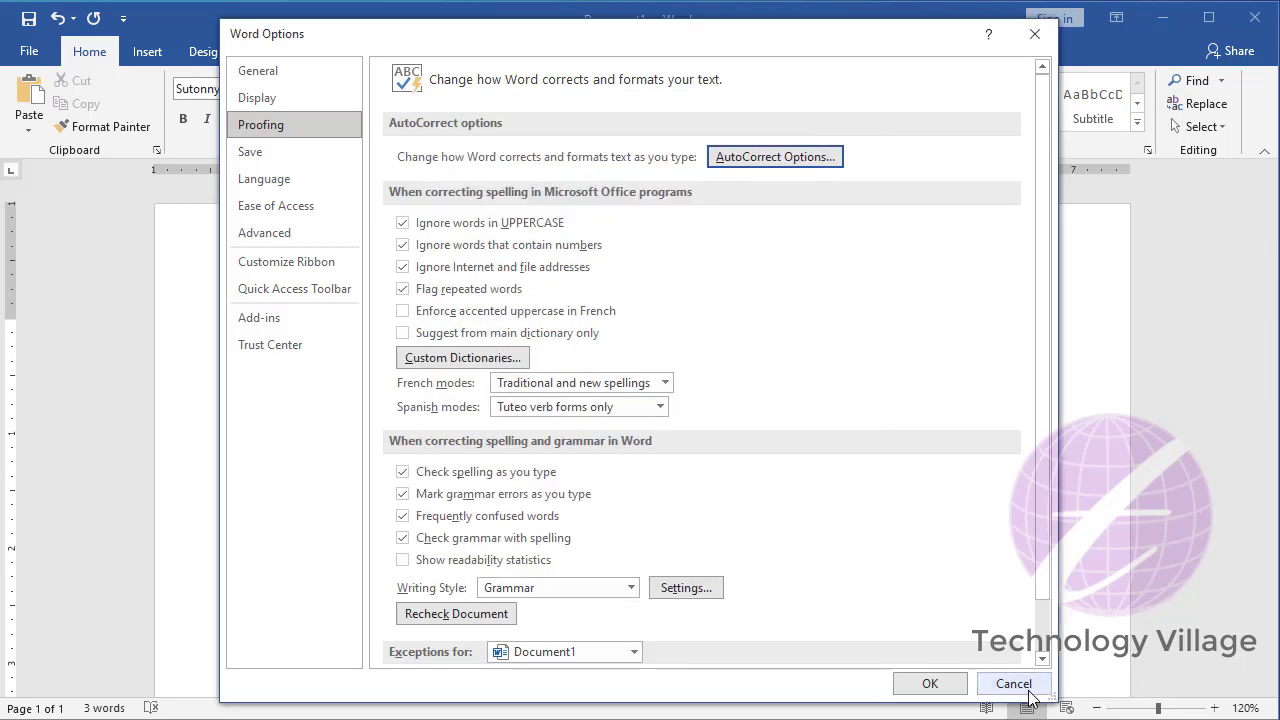
click(1013, 684)
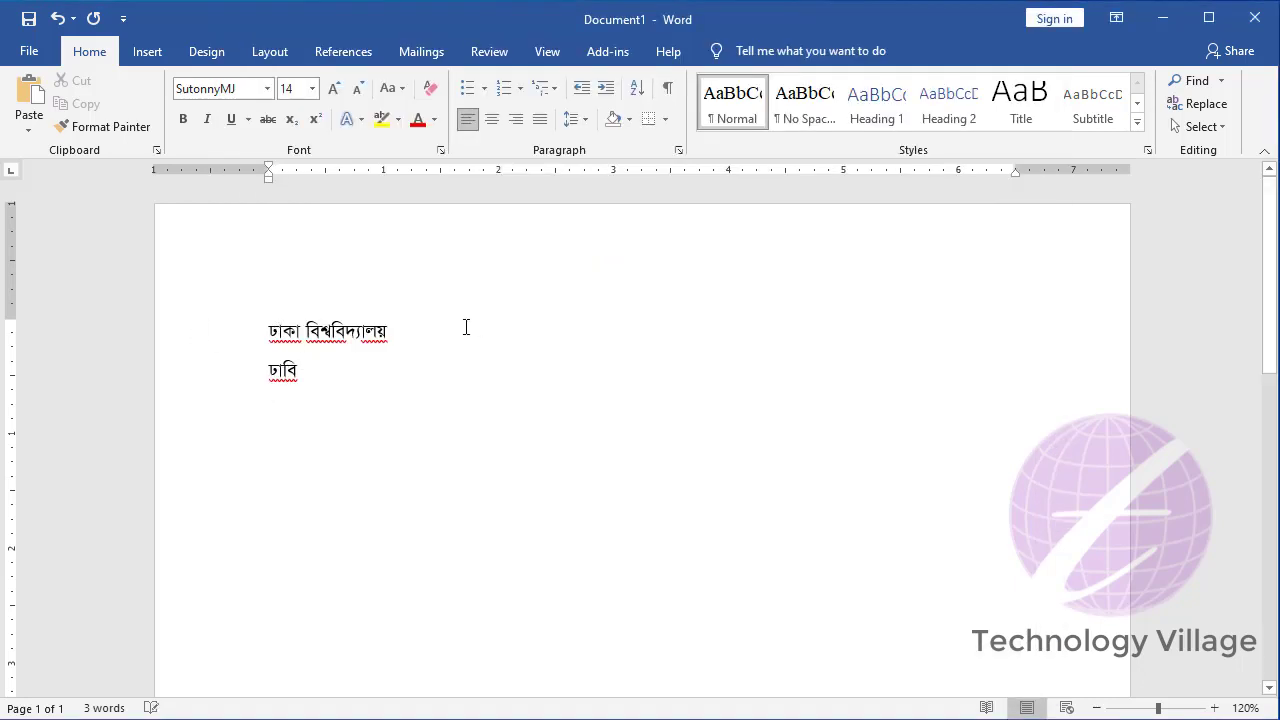
Select and deselect the first Bangla line, then reopen Word Options at Proofing.
triple_click(389, 326)
key(shift+Left)
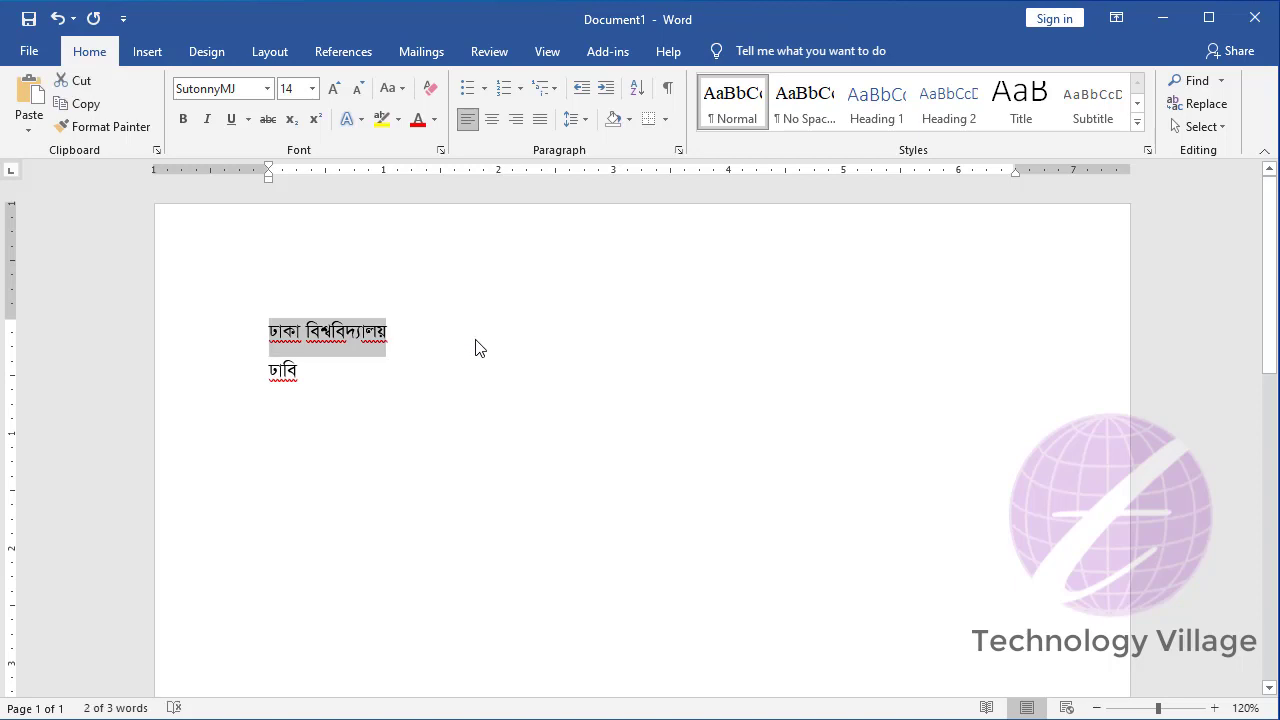
click(345, 368)
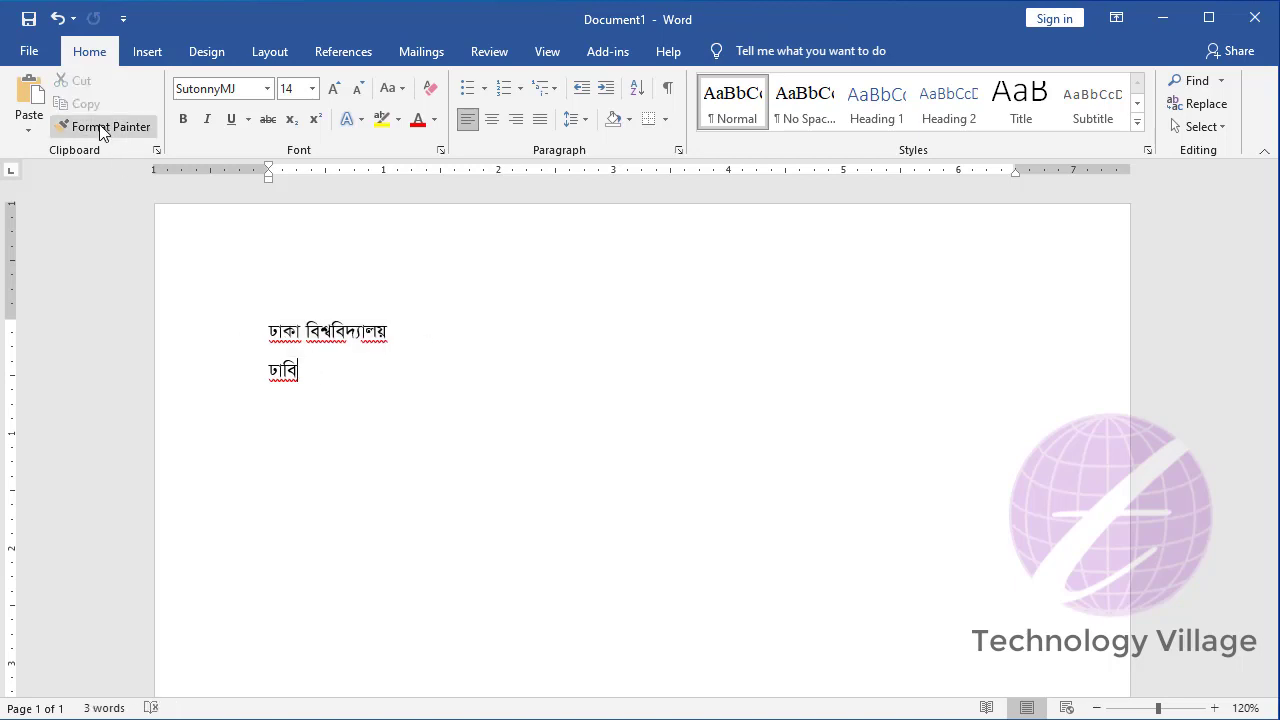
click(29, 51)
click(100, 699)
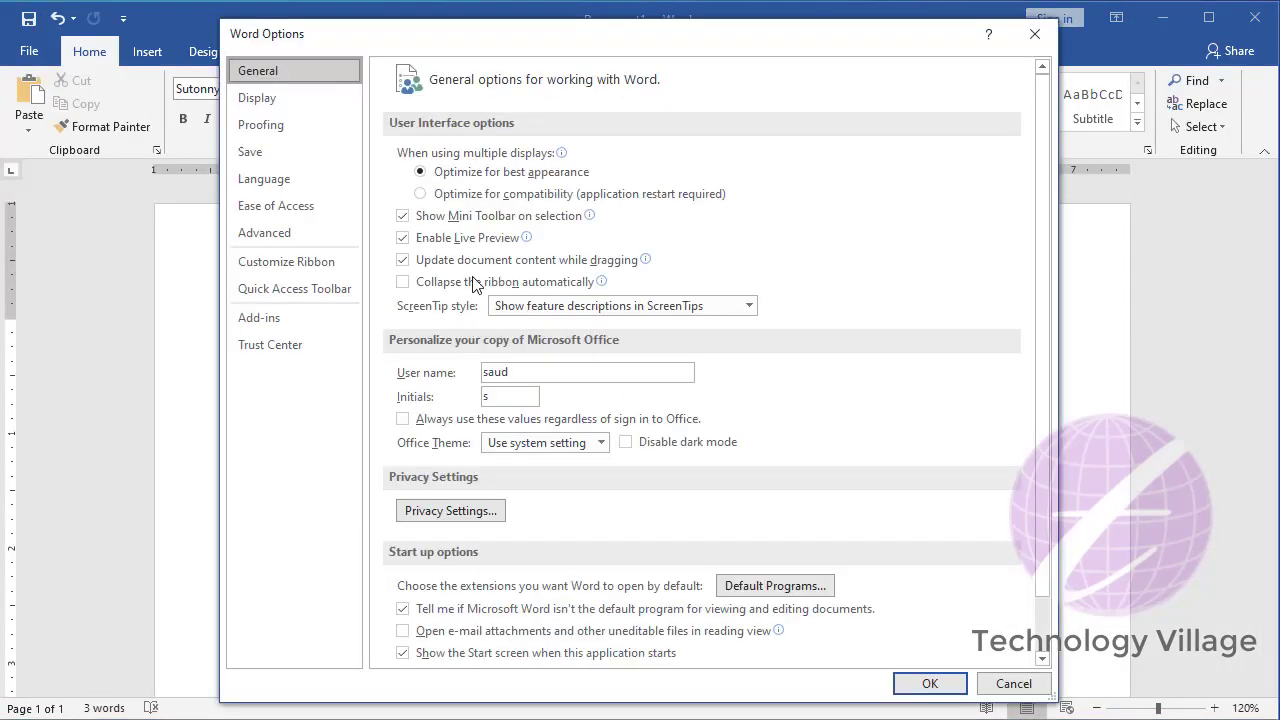
click(279, 130)
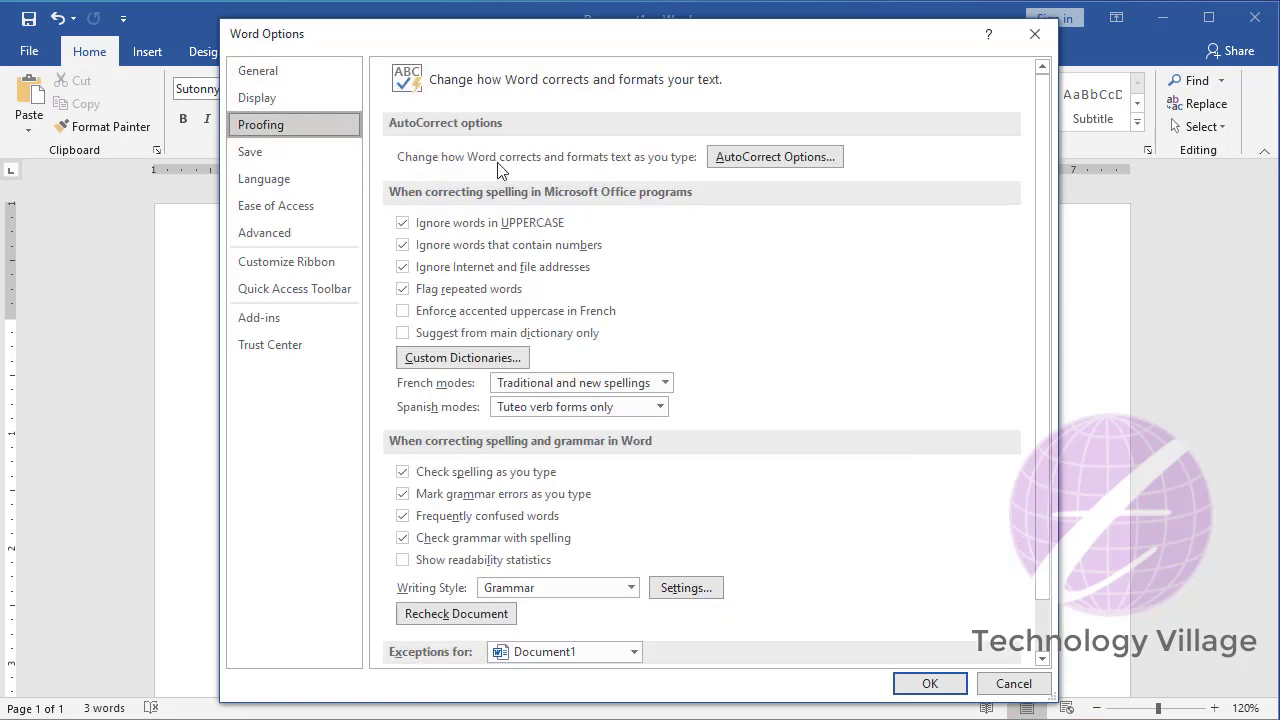
Add the AutoCorrect entry Xvwe → XvKv wek^we``vjq and confirm with OK.
click(771, 162)
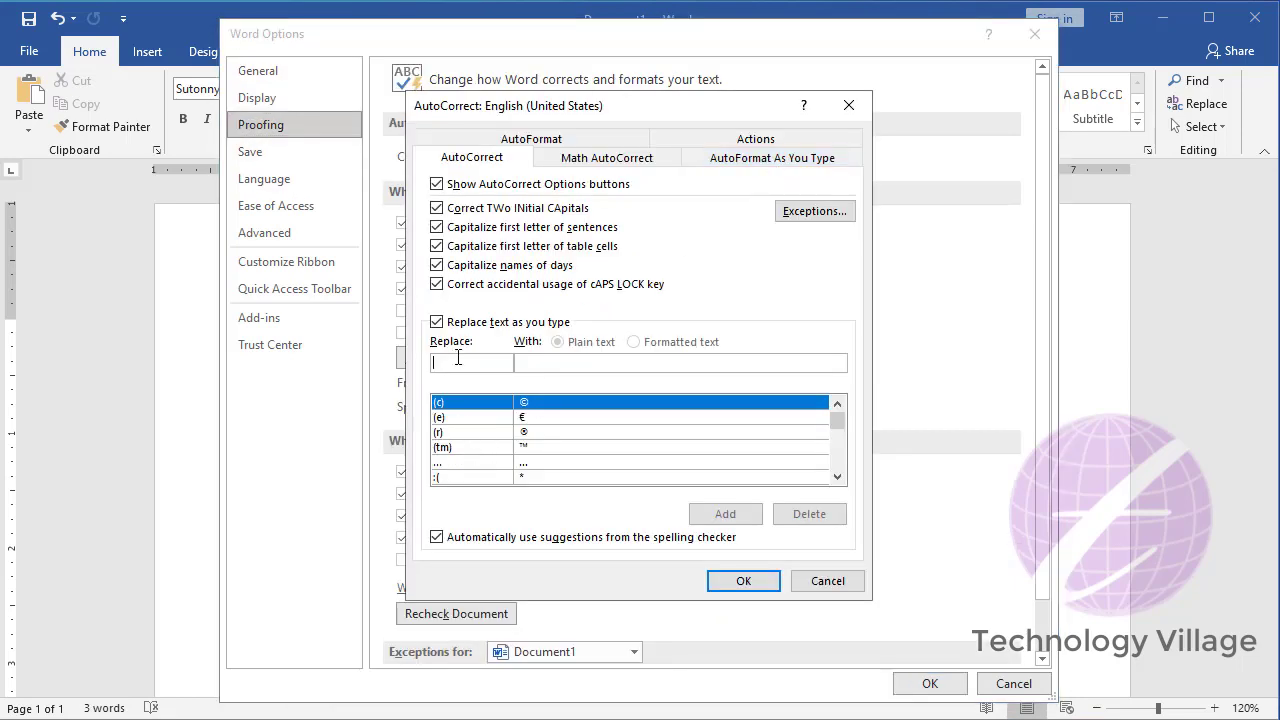
text(Xvw)
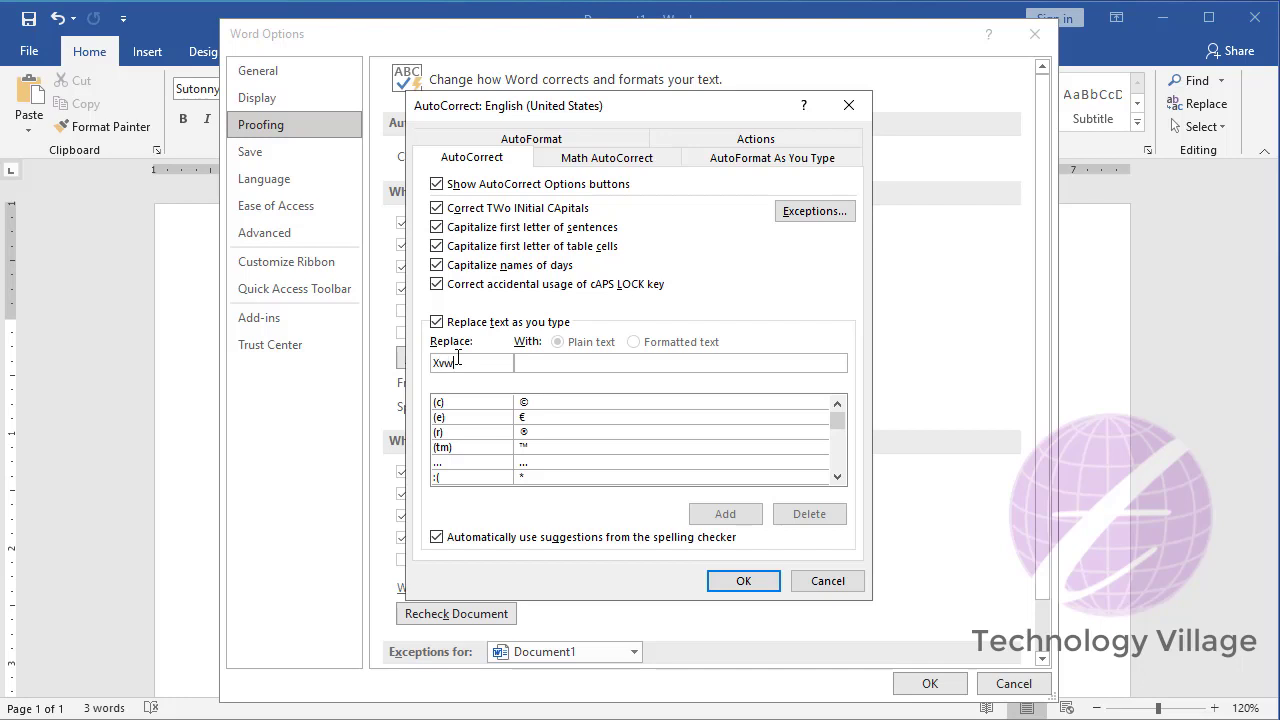
text(e)
click(531, 362)
text(XvKv wek^we``vjq)
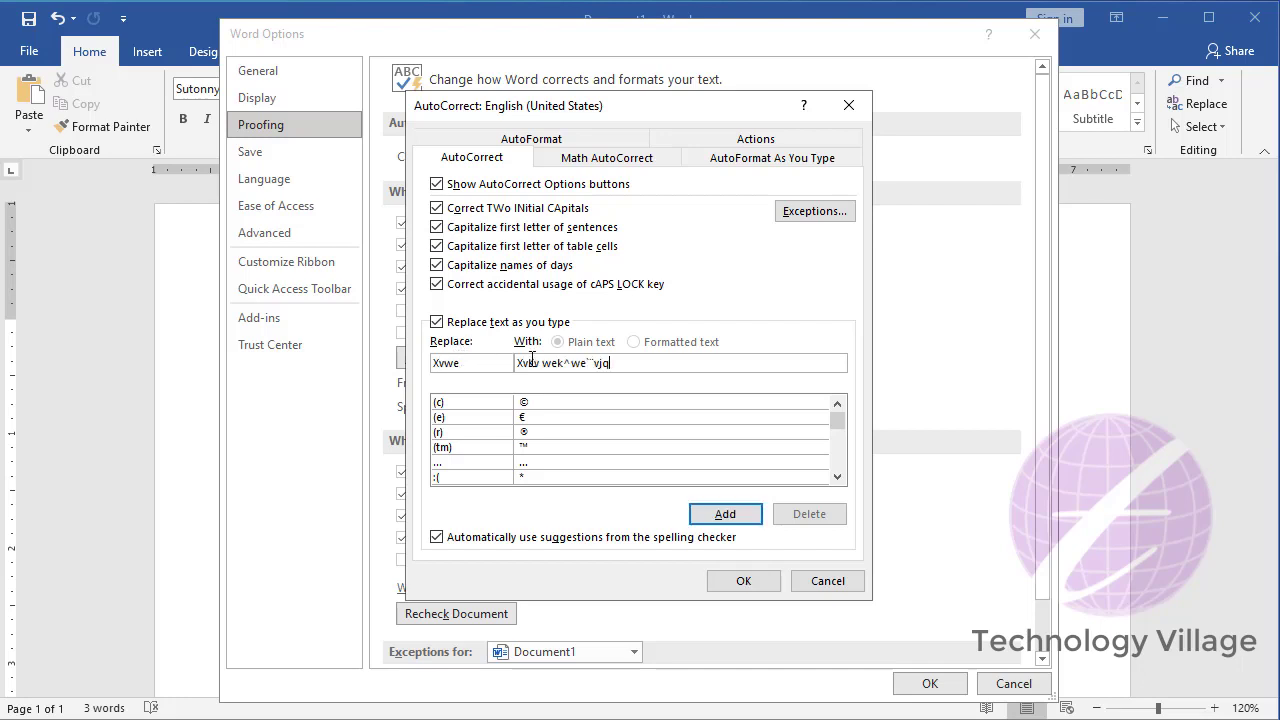
click(728, 514)
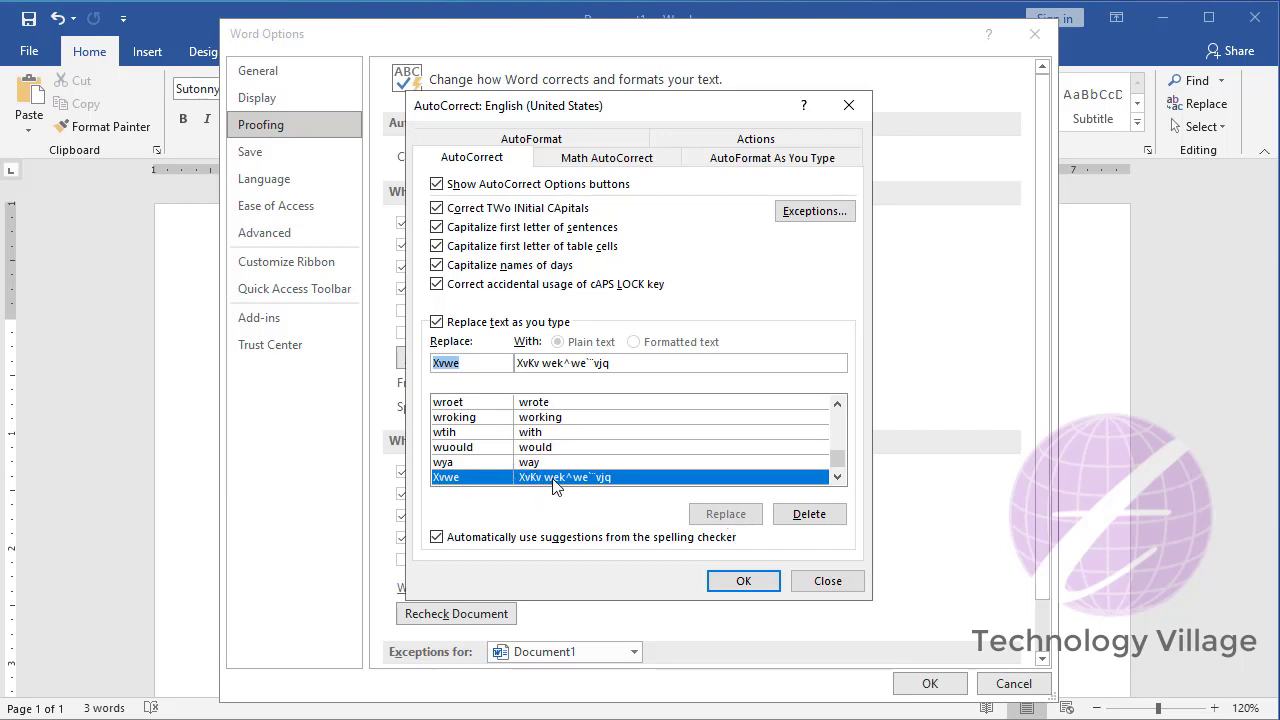
click(742, 582)
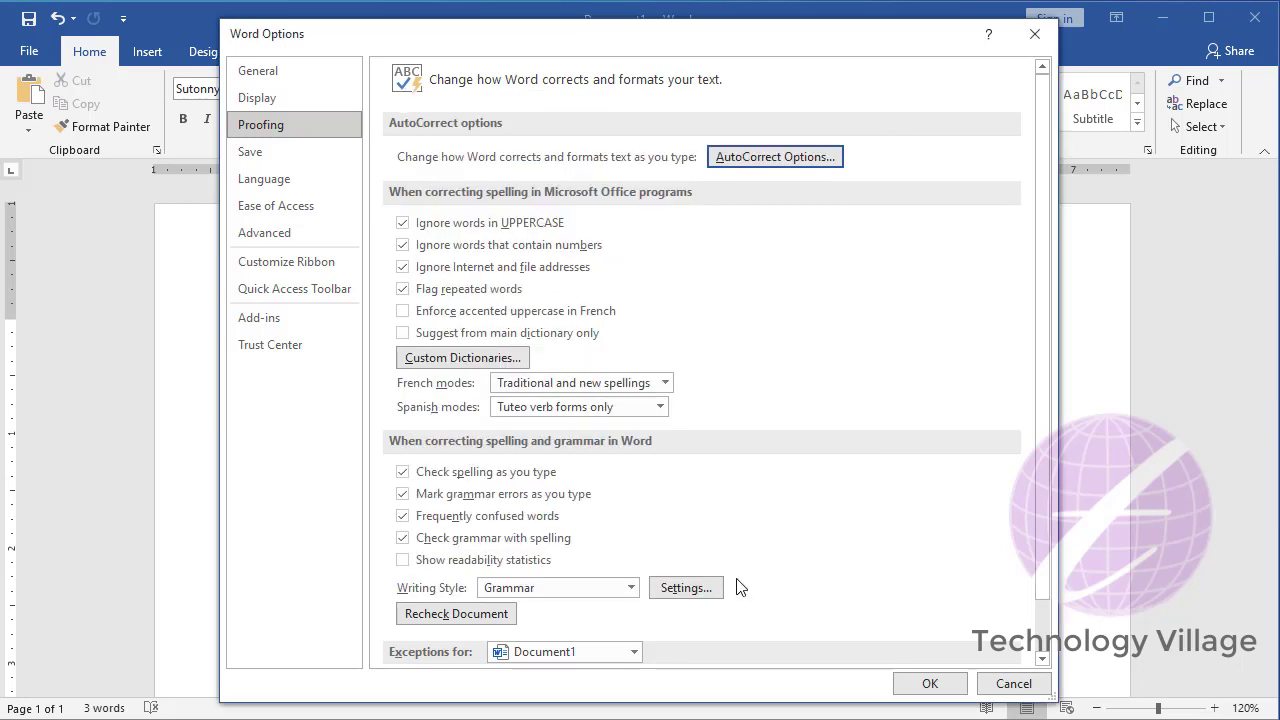
Close Word Options with OK, then type Xvwe so it expands into ঢাকা বিশ্ববিদ্যালয়.
click(930, 683)
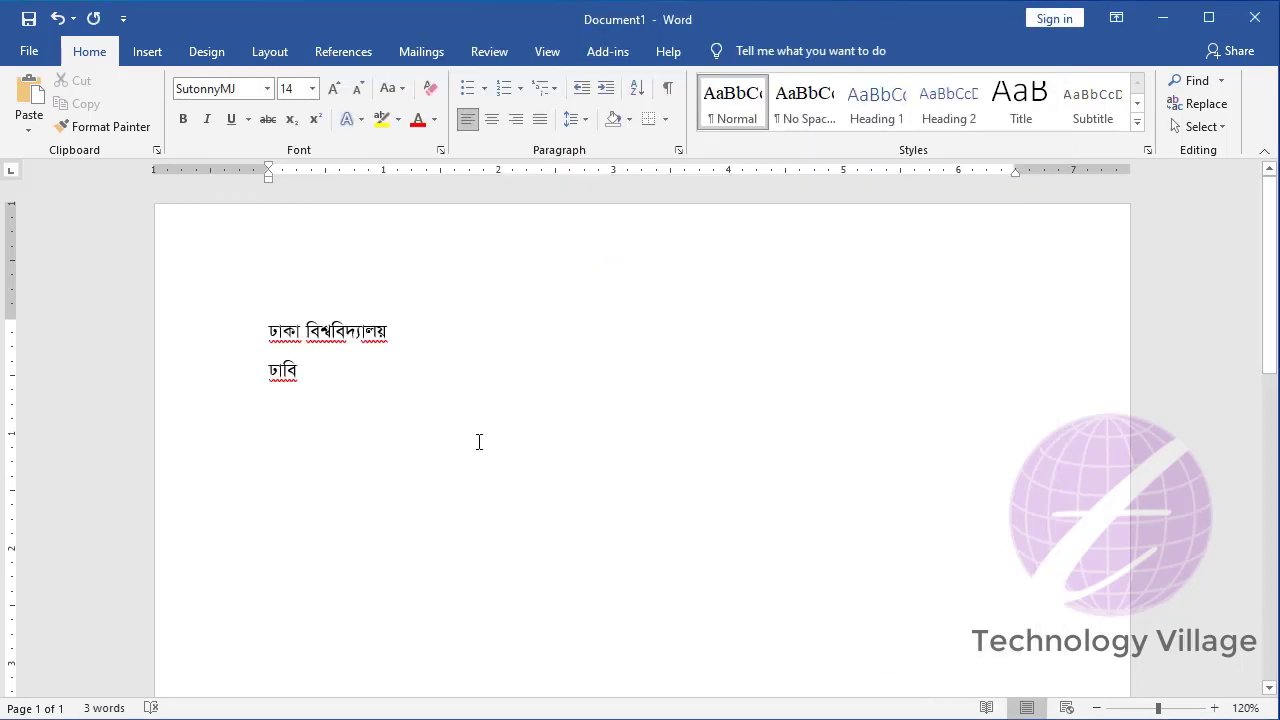
text(X)
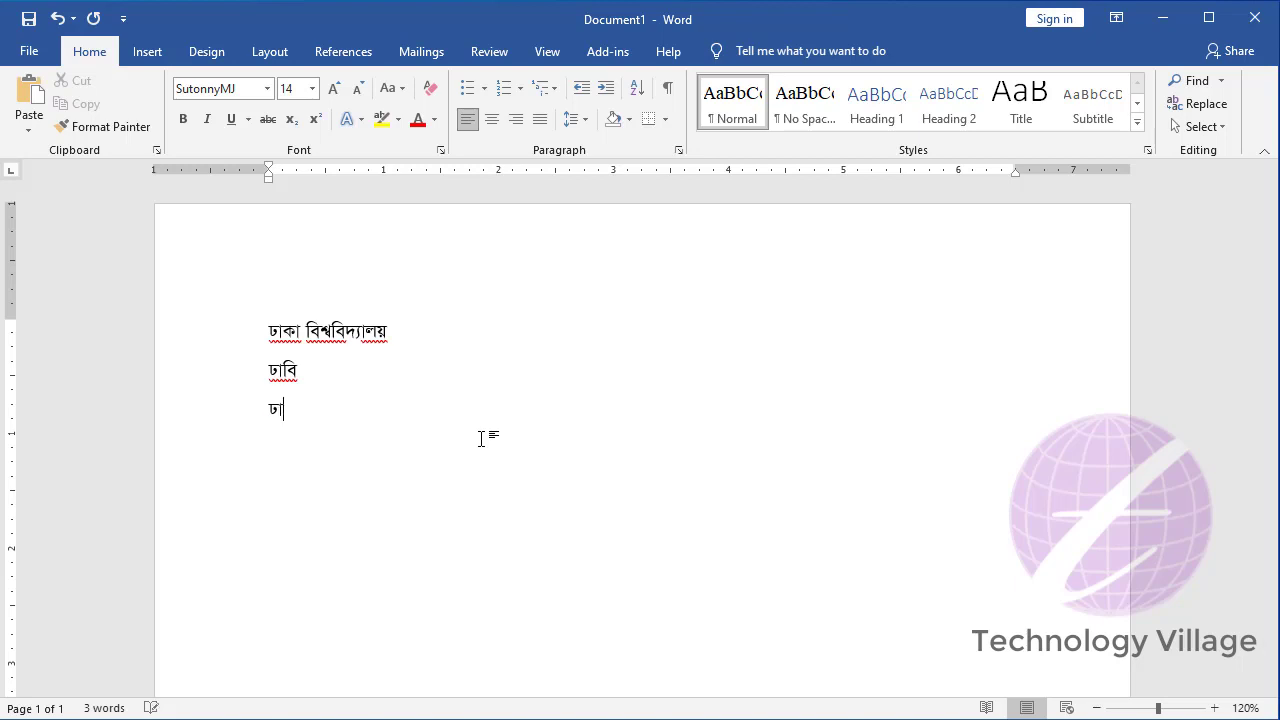
text(vwe)
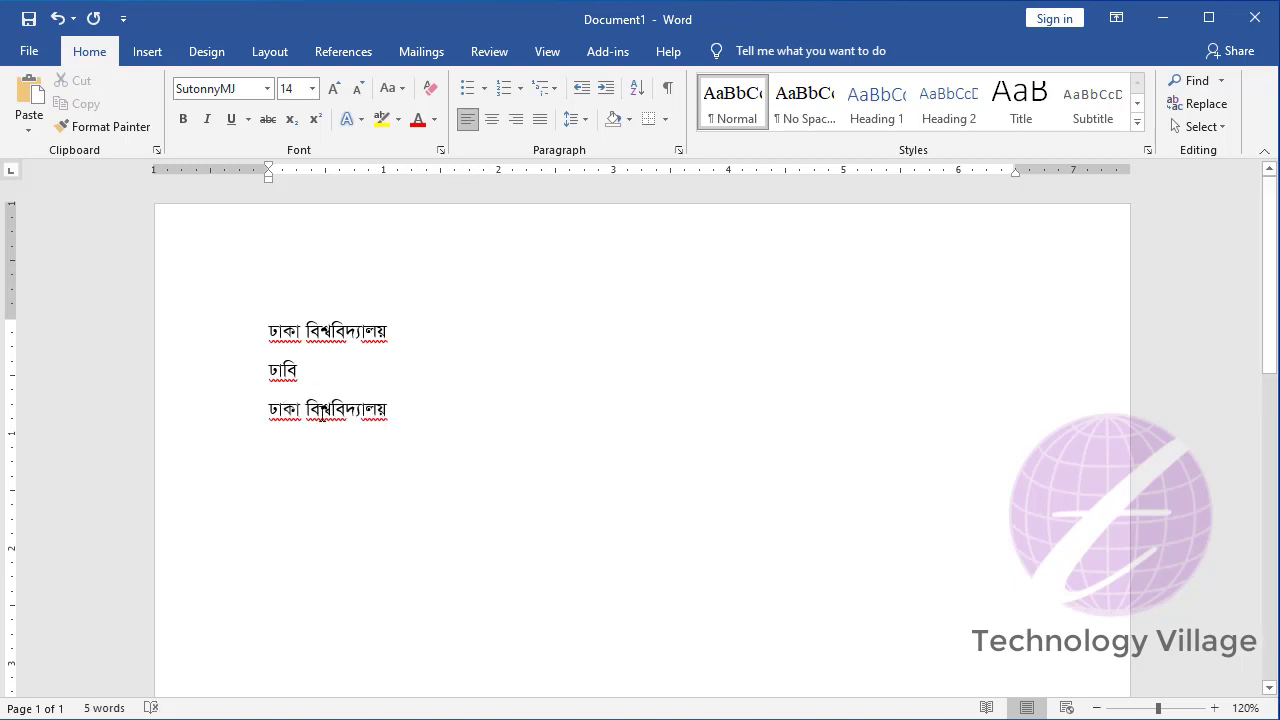
key(Return)
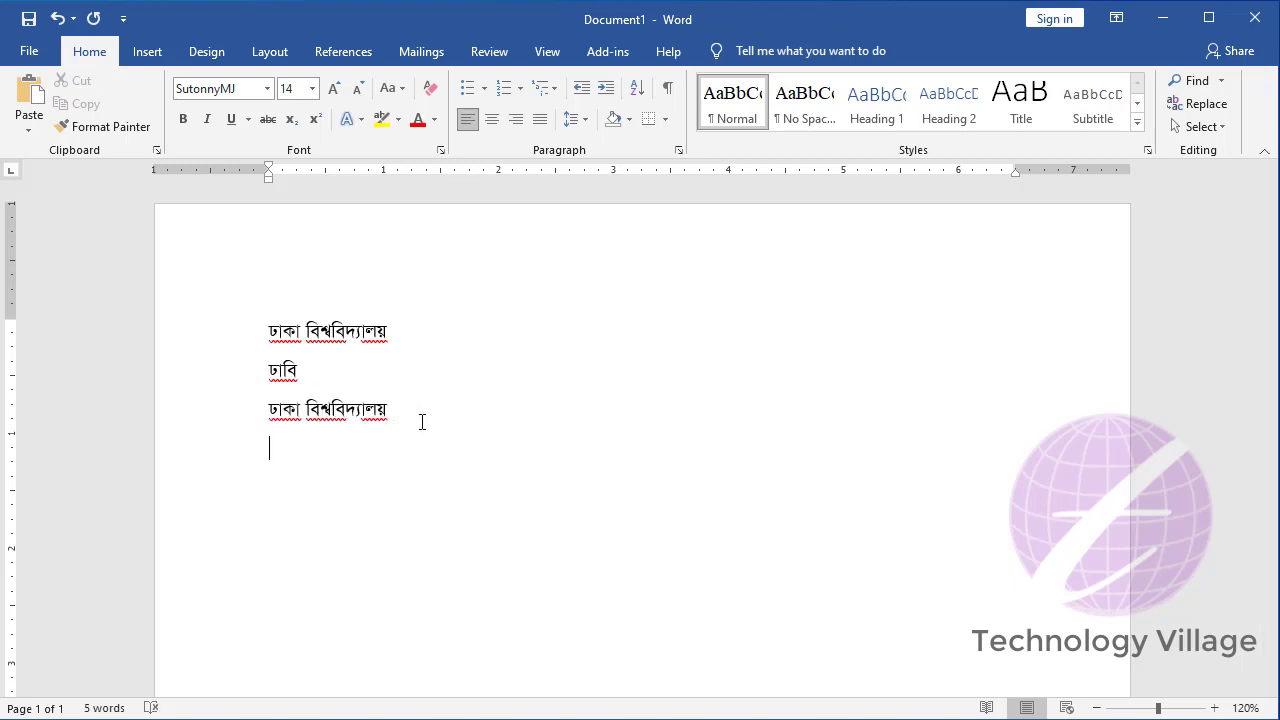